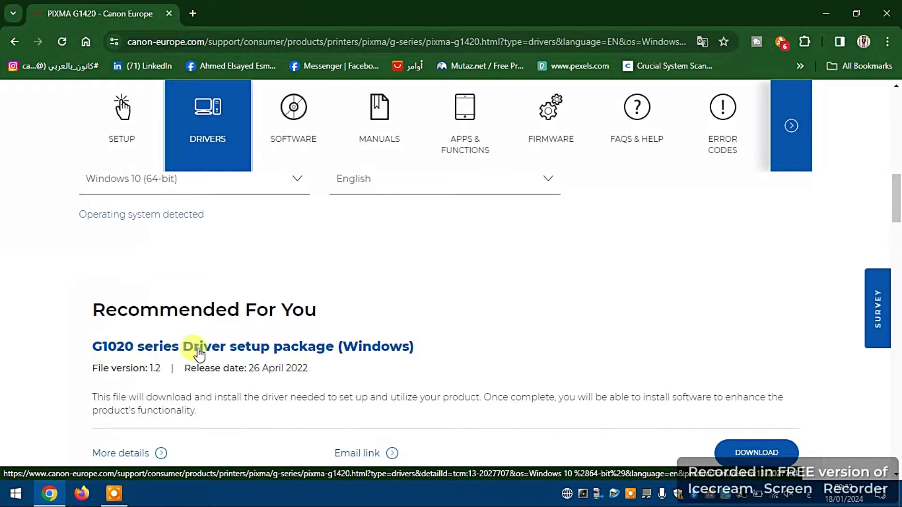
Download the recommended G1020 series Driver setup package (Windows) from the Canon driver page.
scroll(303, 342, "down", 1)
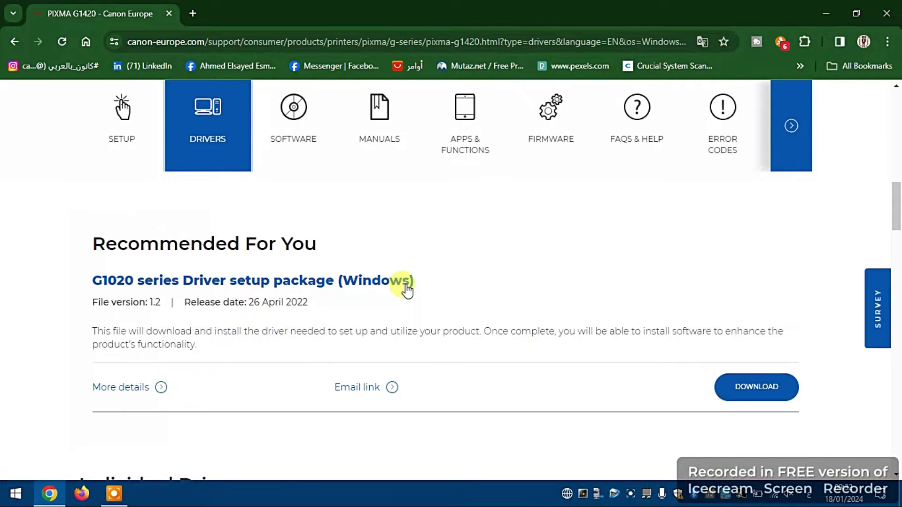
left_click(766, 392)
left_click(450, 434)
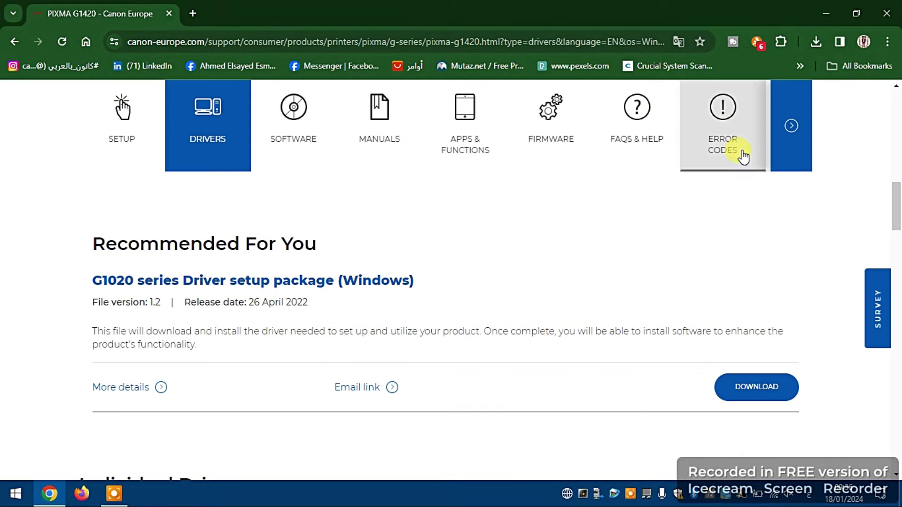
Run the downloaded win-g1020-1_2-n_mcd.exe from the recent downloads and minimize the browser.
left_click(812, 40)
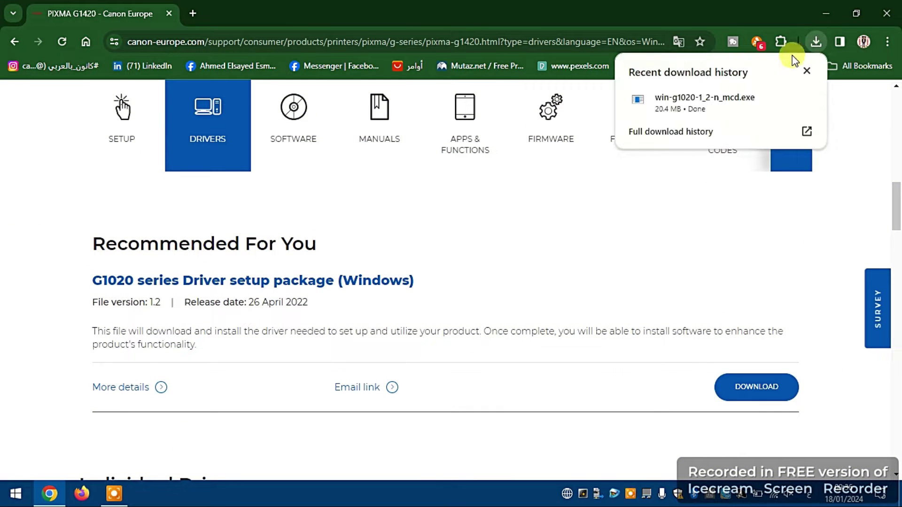
left_click(716, 100)
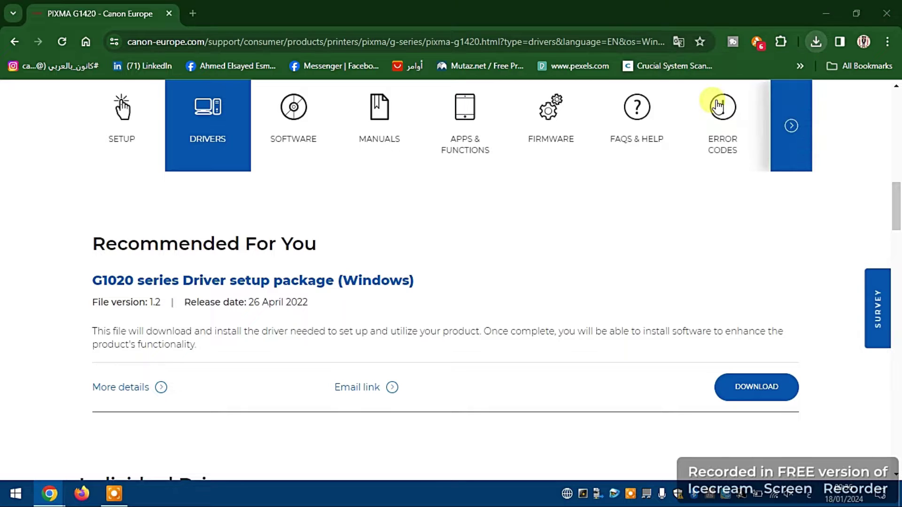
left_click(510, 366)
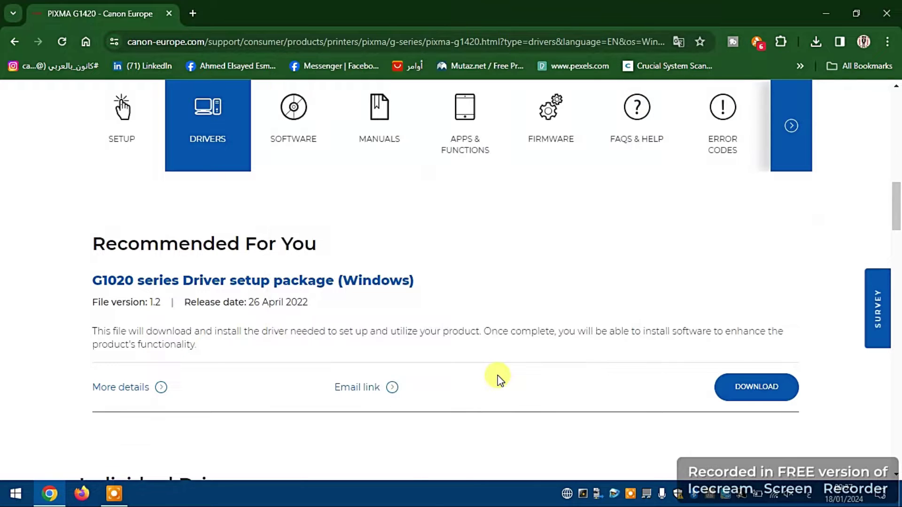
left_click(823, 14)
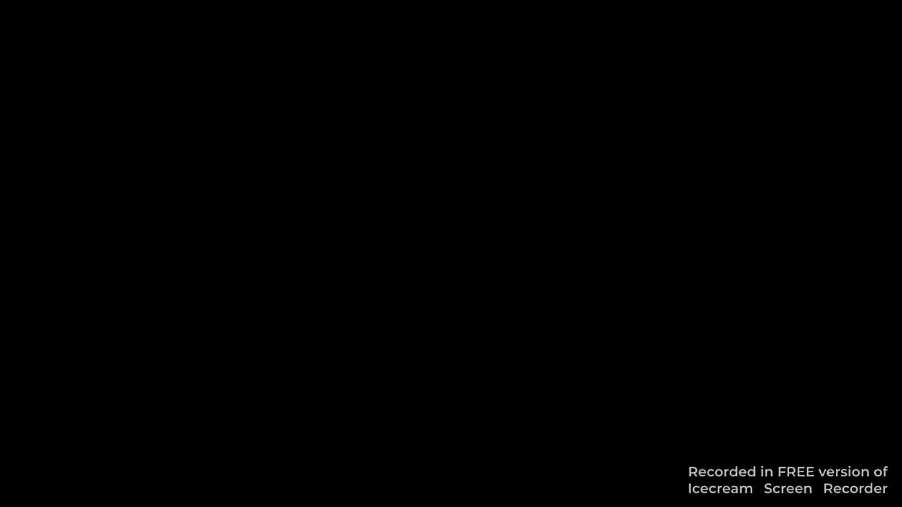
left_click(382, 328)
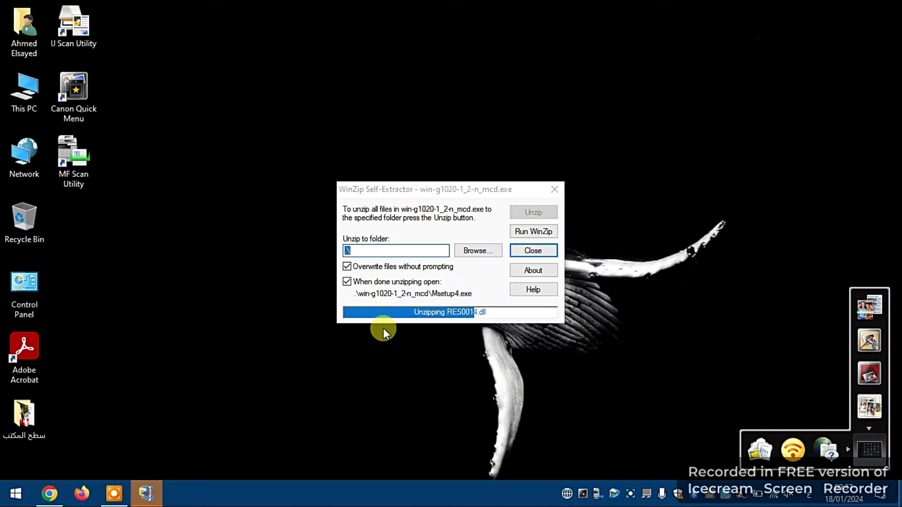
Open the Downloads folder in This PC and launch the win-g1020-1_2-n_mcd setup application.
left_click(27, 102)
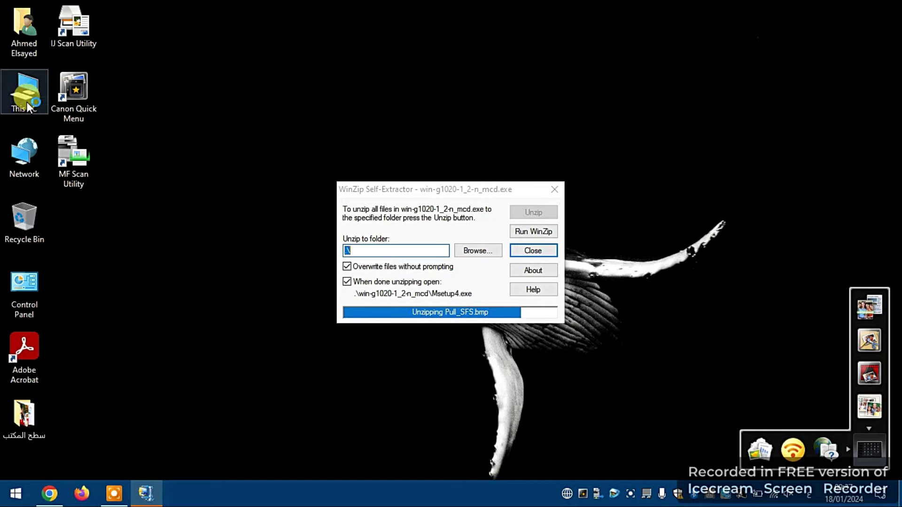
double_click(27, 102)
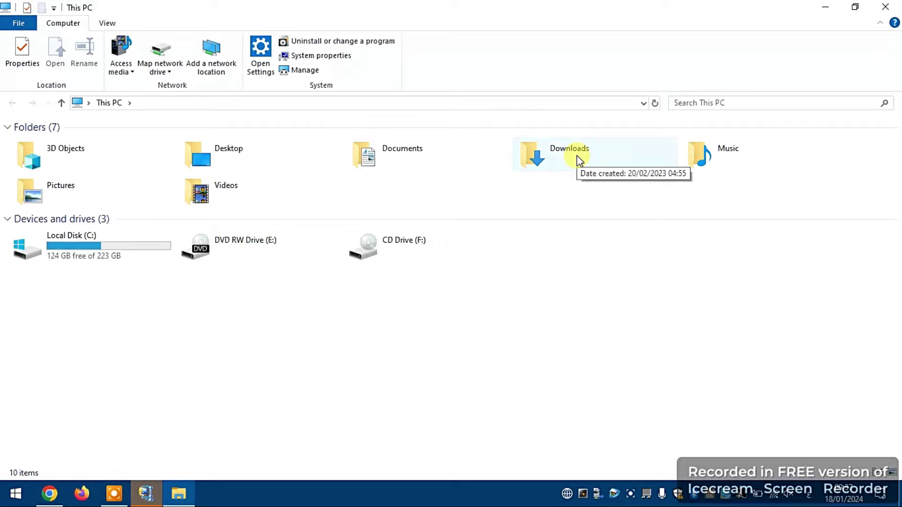
double_click(579, 161)
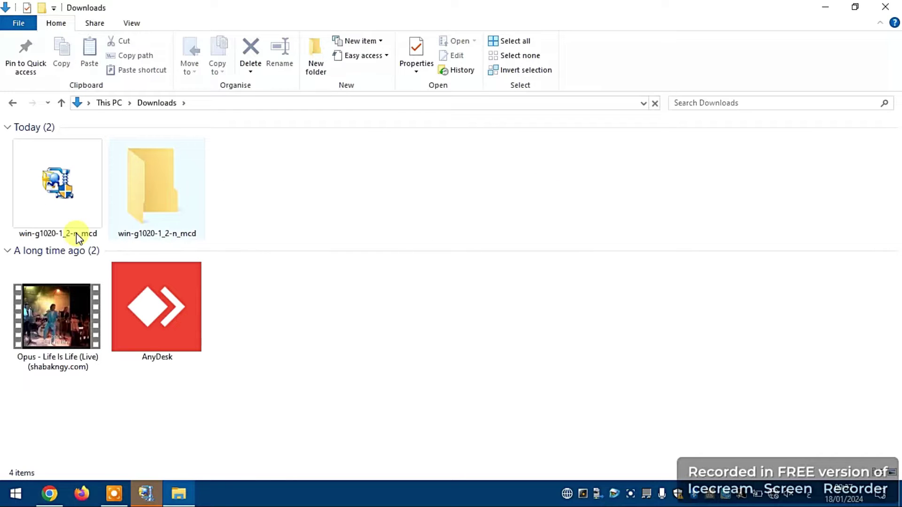
double_click(65, 208)
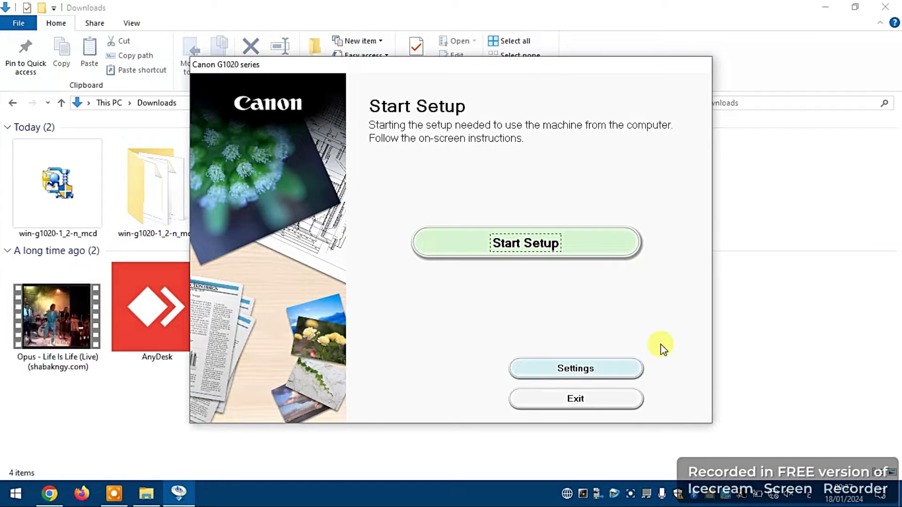
Set the setup language to Arabic and save the region as Europe, Middle East and Africa with United Kingdom as the country.
left_click(620, 368)
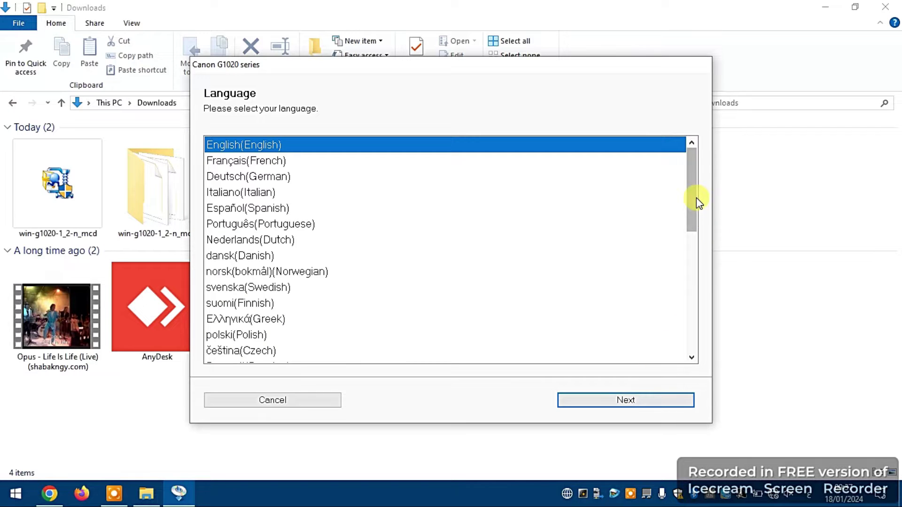
left_click_drag(694, 196, 690, 247)
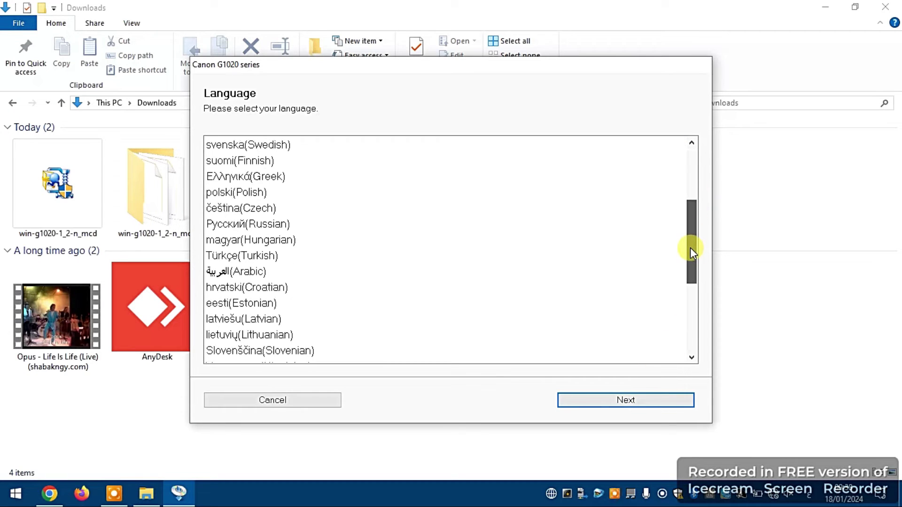
left_click(238, 271)
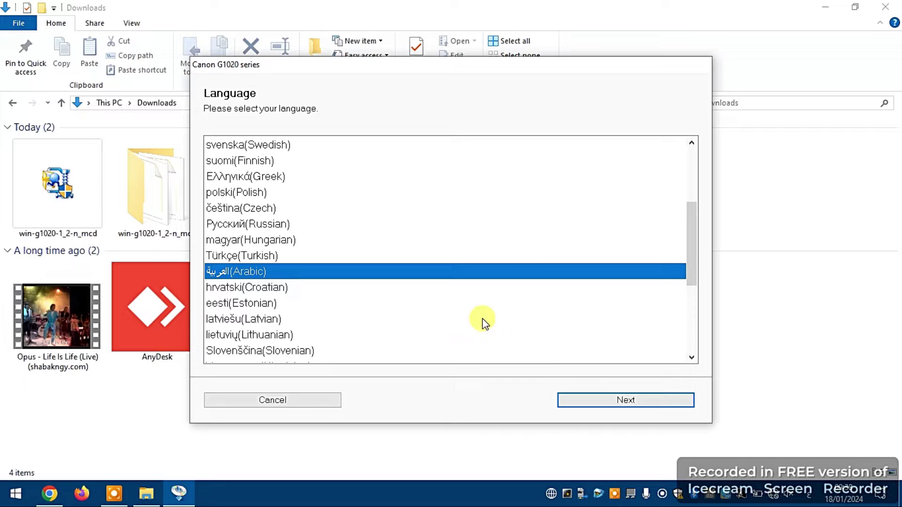
left_click(604, 399)
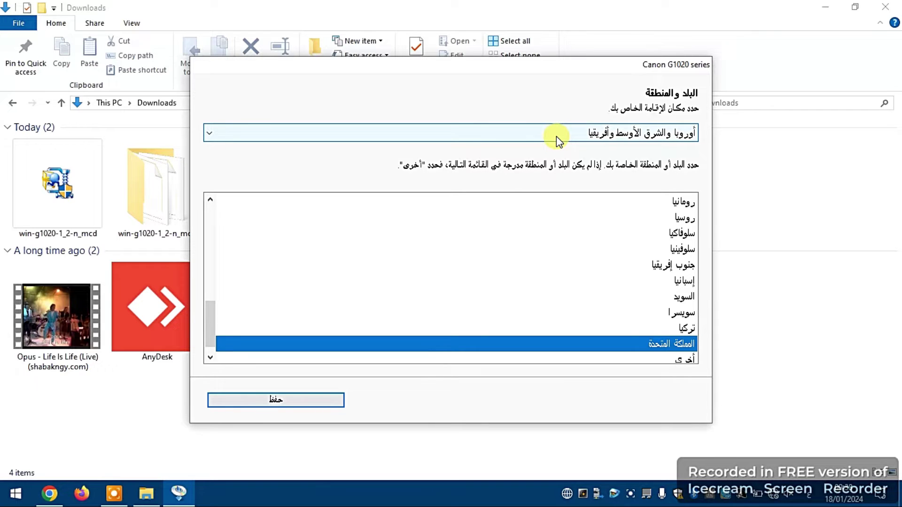
left_click(246, 399)
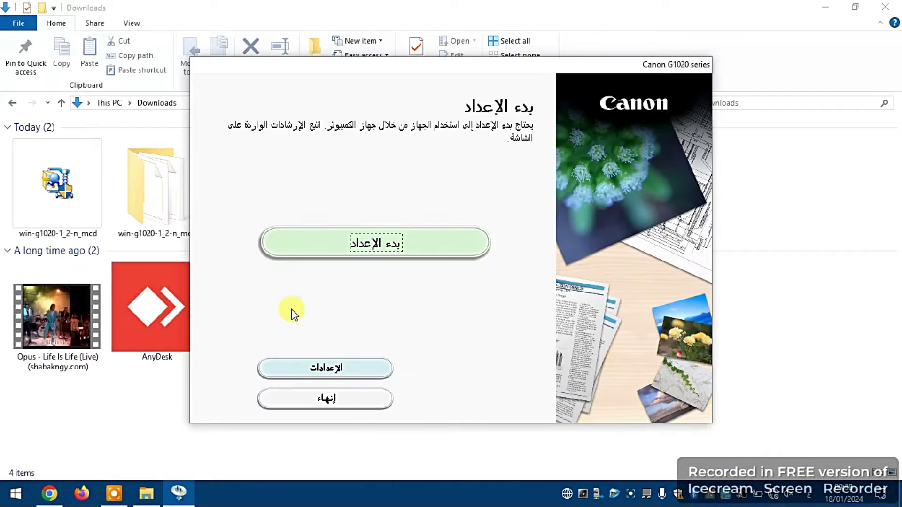
Start the Canon G1020 series setup and accept the licence agreement and the product information sharing terms.
left_click(345, 262)
left_click(287, 400)
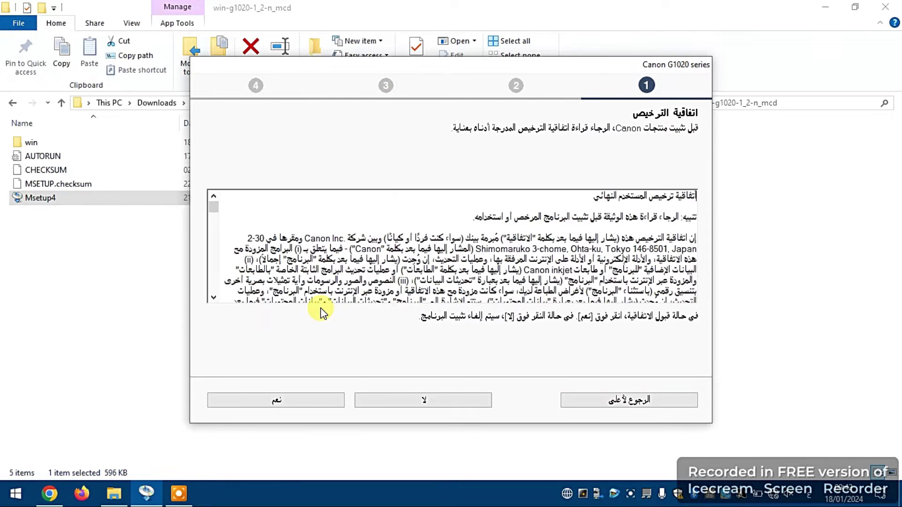
left_click(303, 399)
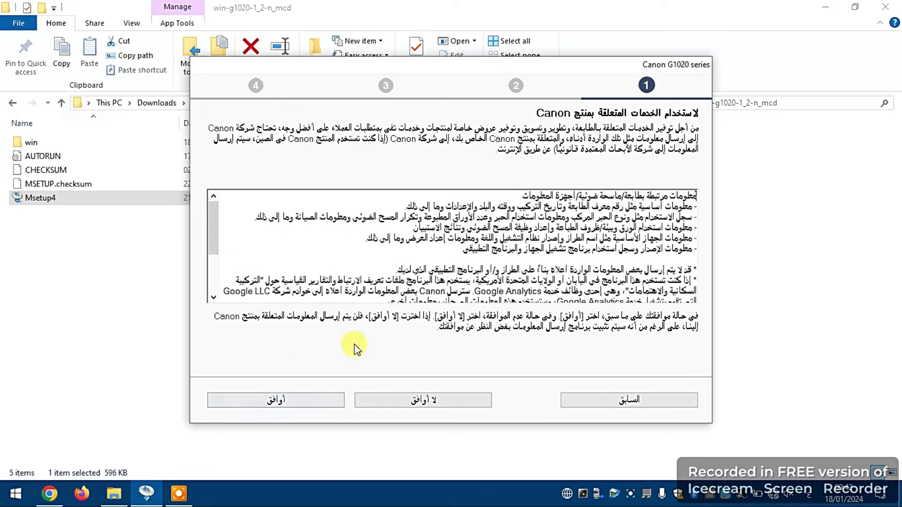
left_click(307, 398)
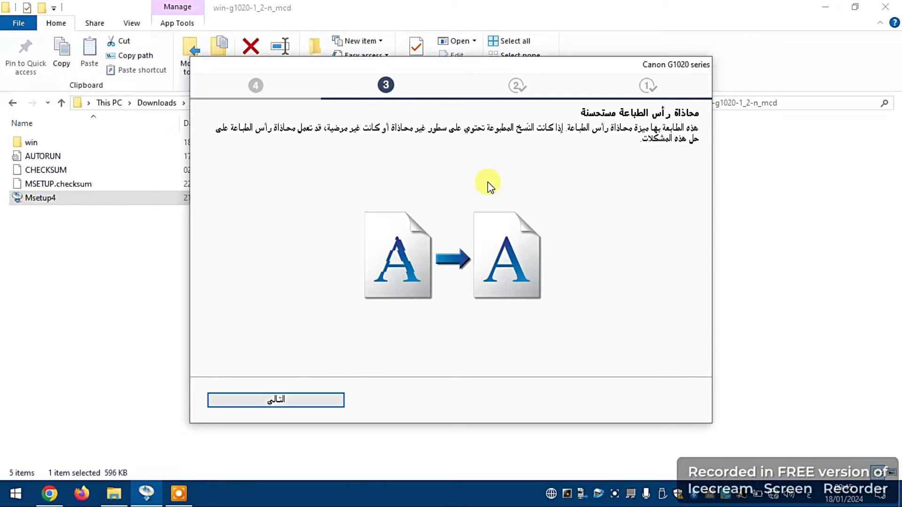
Proceed past the print head alignment and test print pages without printing, and finish the setup by continuing online.
left_click(306, 404)
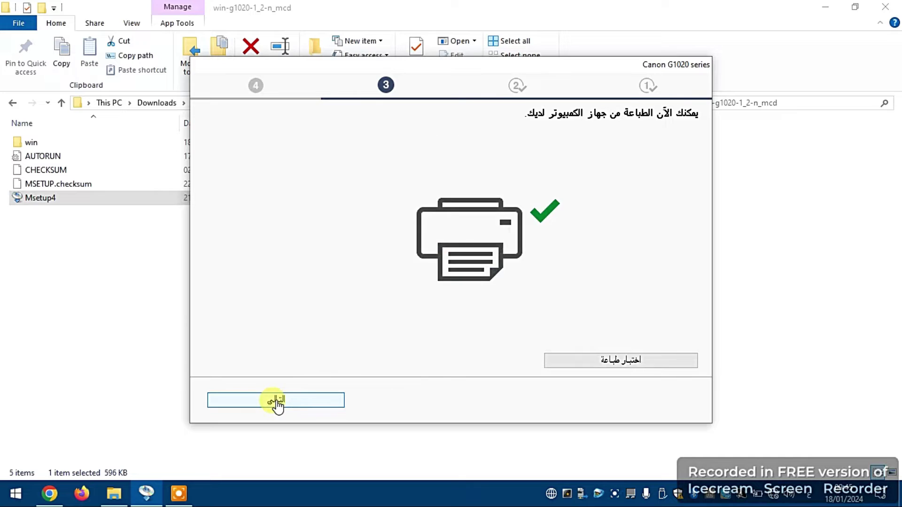
left_click(316, 408)
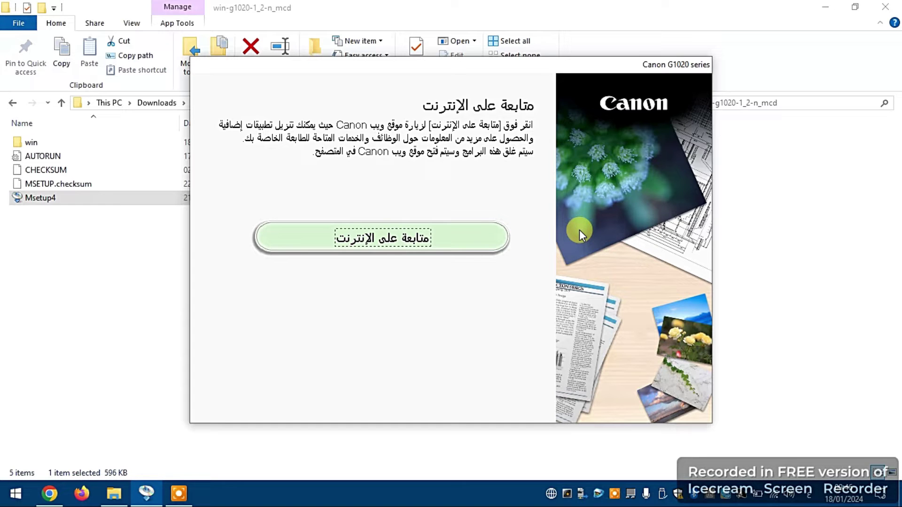
left_click(461, 242)
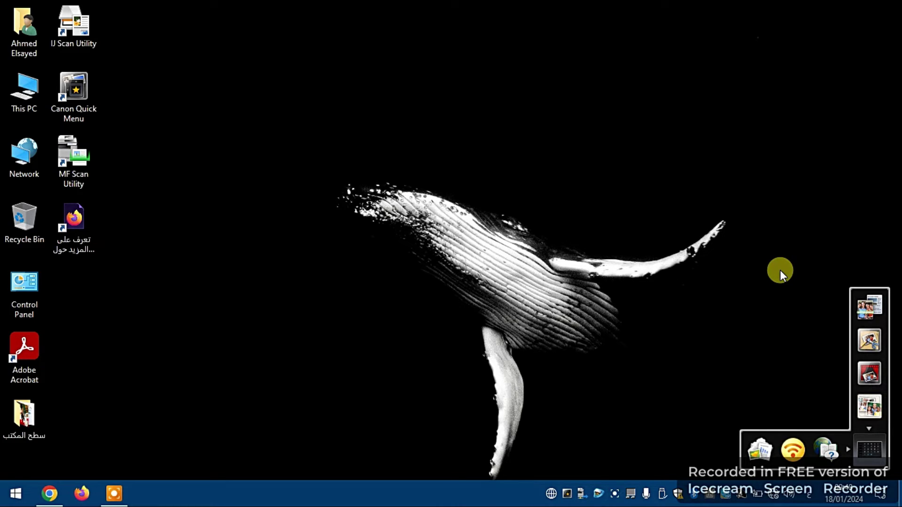
Open the printing preferences of the Canon G1020 series from Devices and Printers in the Control Panel.
double_click(26, 279)
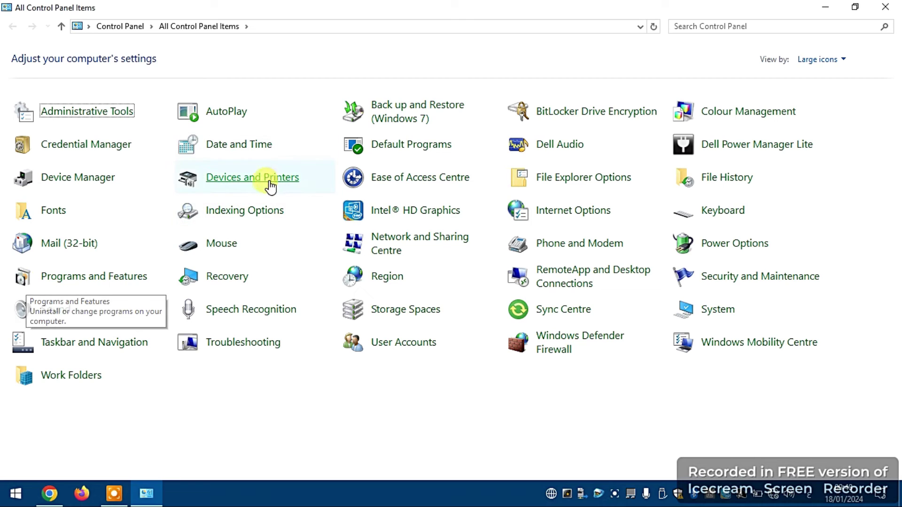
left_click(269, 177)
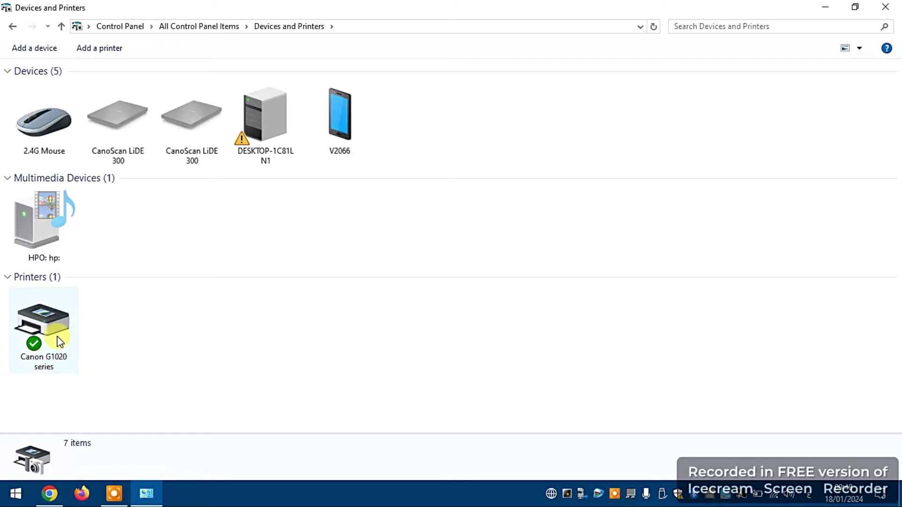
left_click(46, 324)
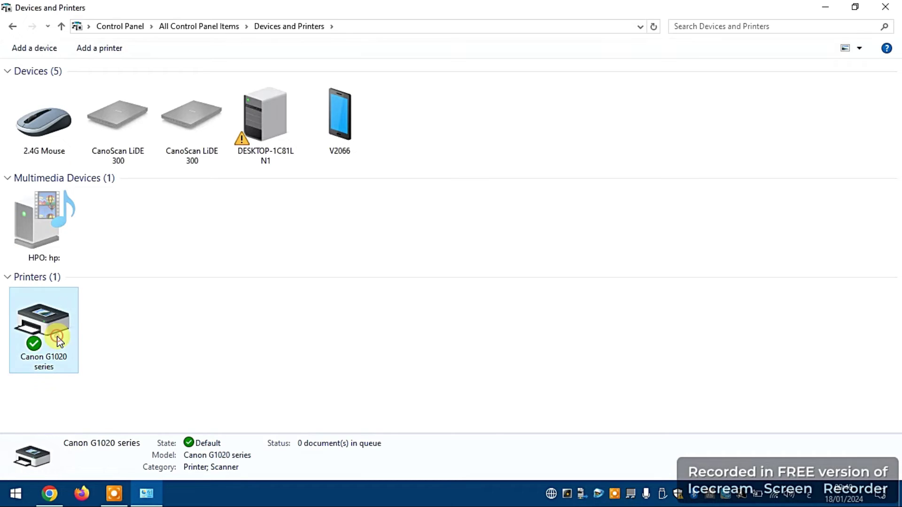
right_click(61, 341)
left_click(95, 202)
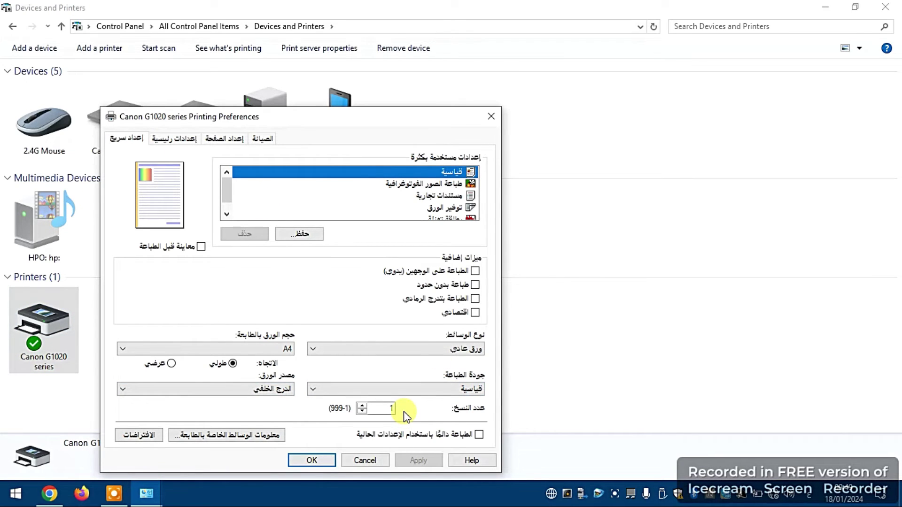
Set the media type to Photo Paper Plus Glossy II and choose A4 as the printer paper size.
left_click(467, 347)
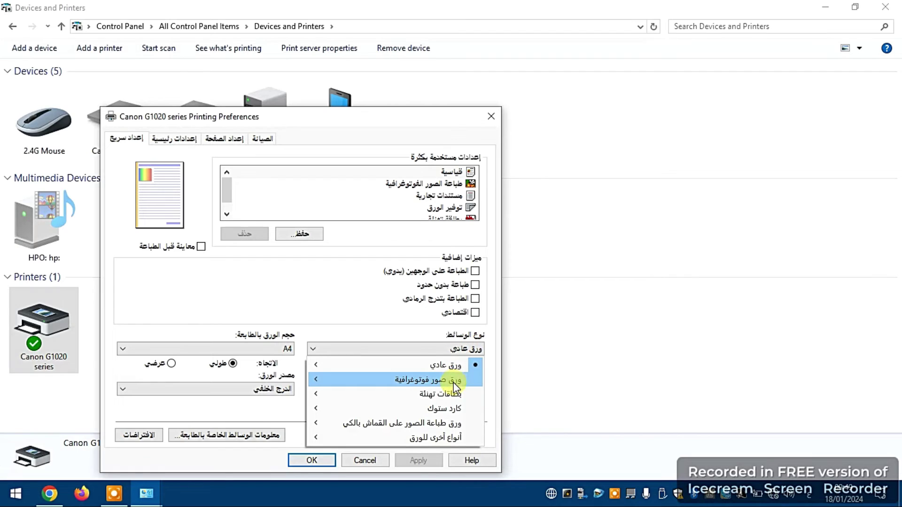
mouse_move(452, 382)
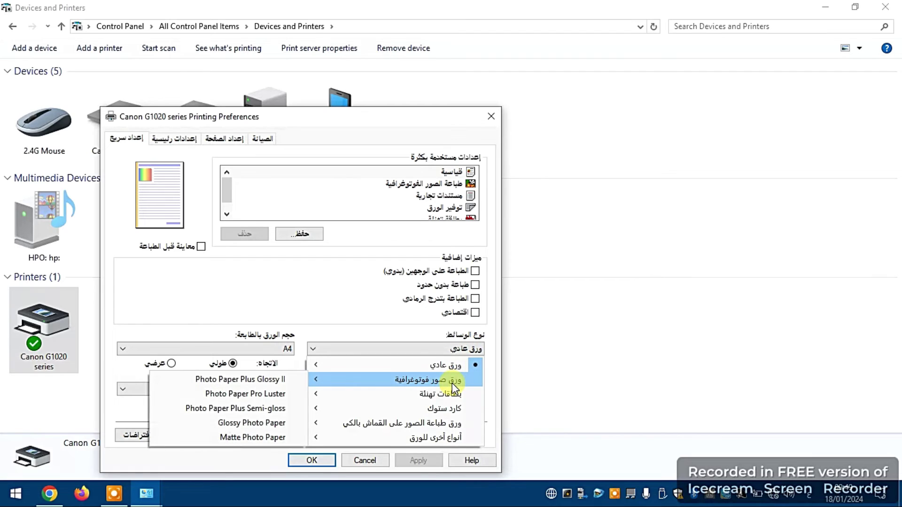
left_click(253, 380)
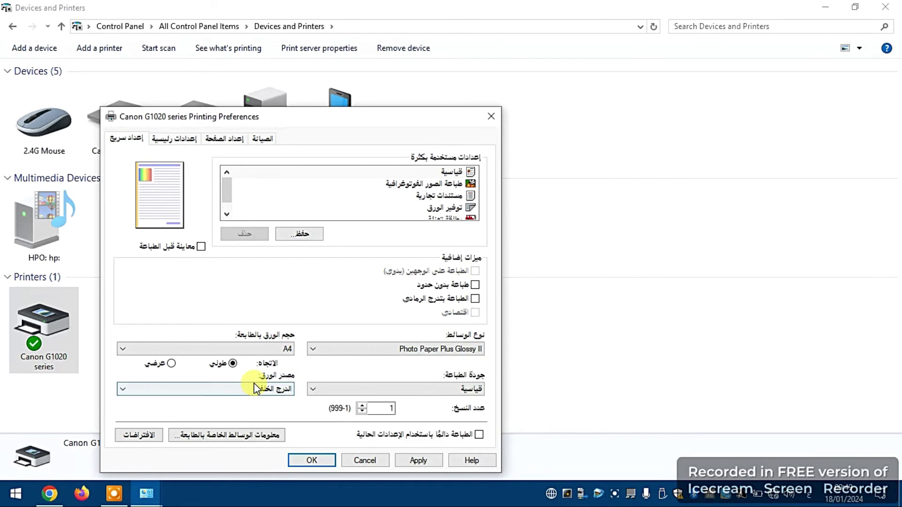
left_click(287, 349)
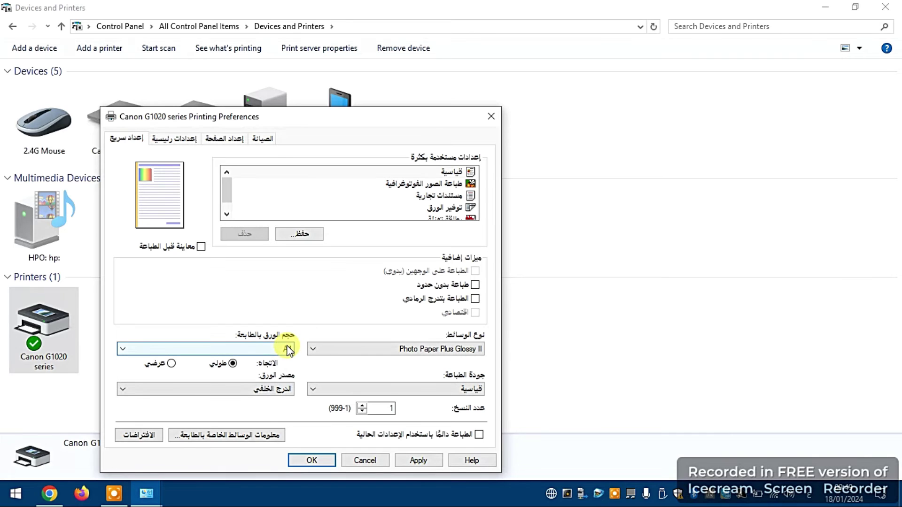
left_click(291, 348)
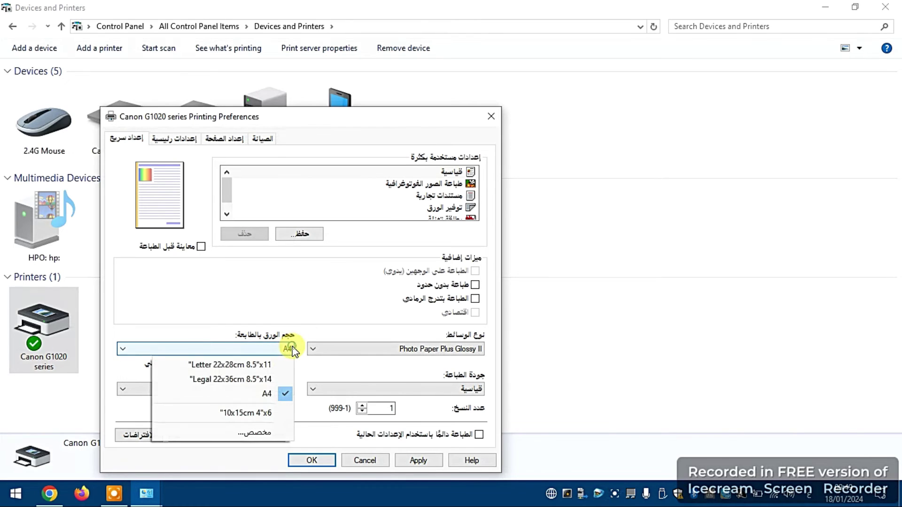
left_click(279, 395)
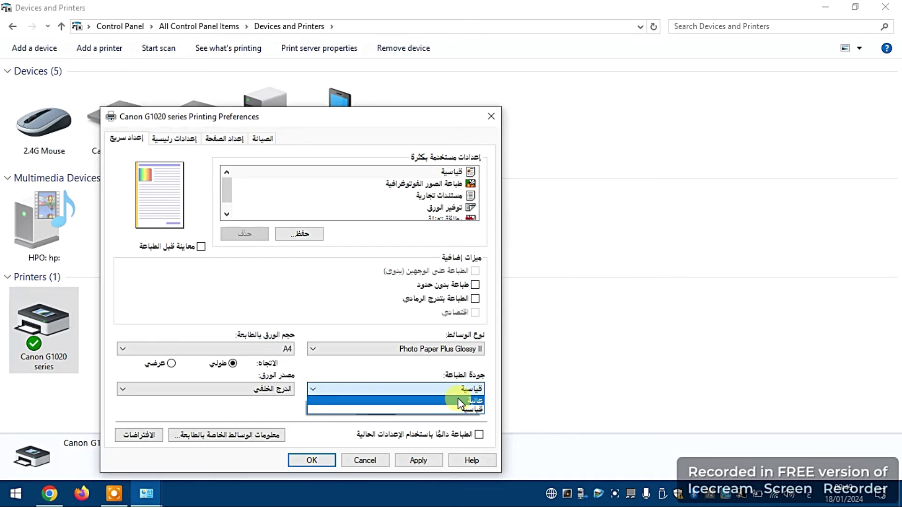
Set the print quality to high (عالية), apply the printing preferences and close them.
left_click(459, 400)
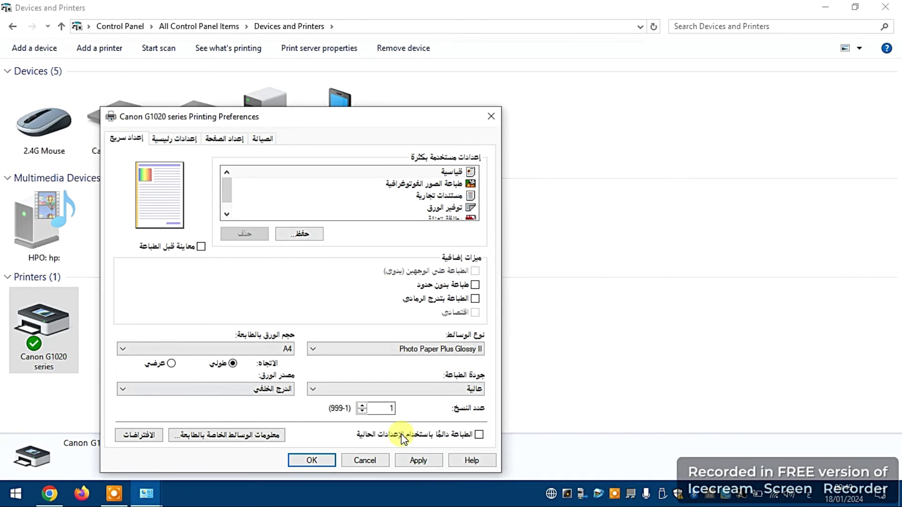
left_click(429, 461)
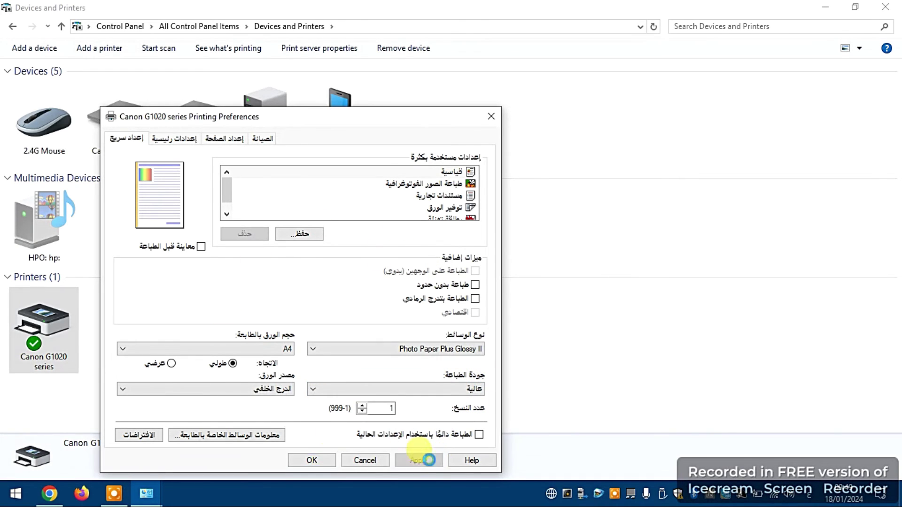
left_click(320, 461)
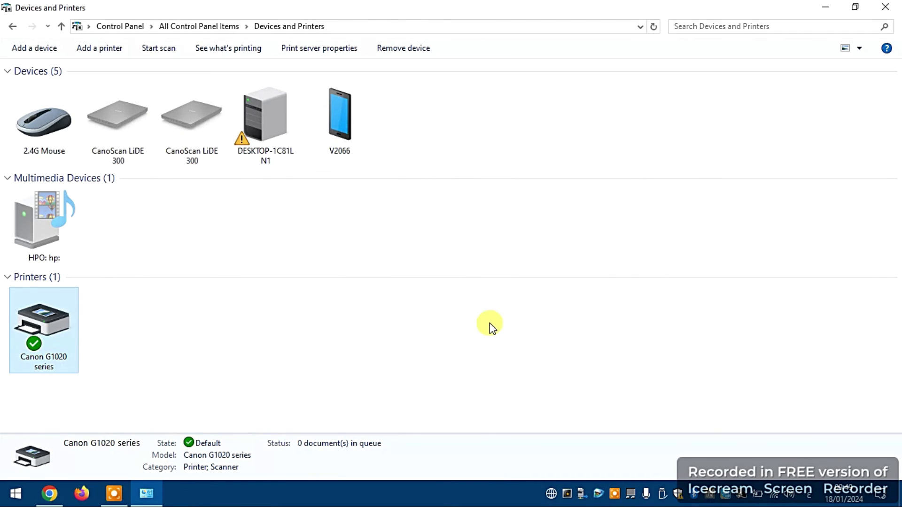